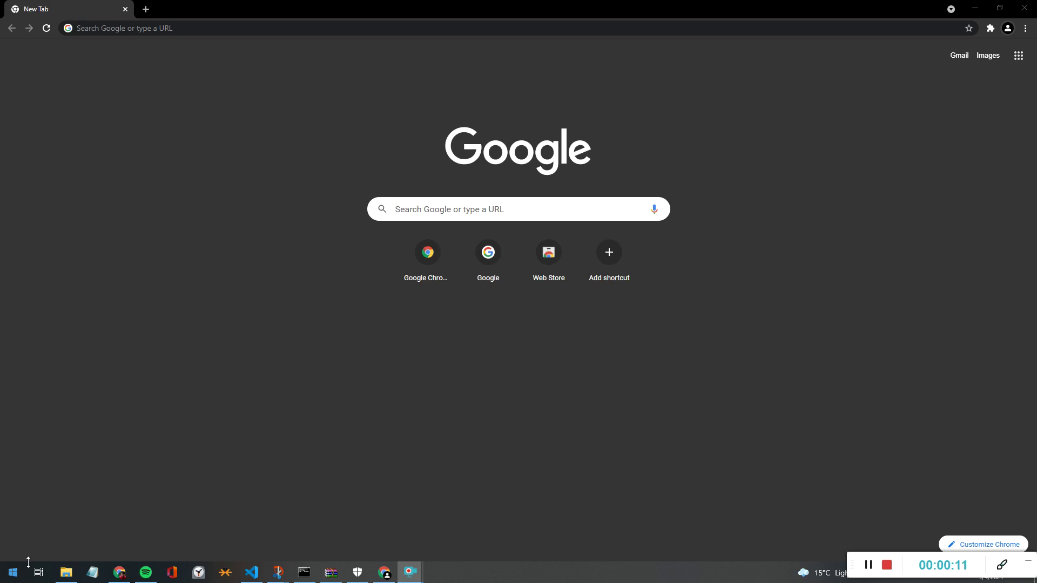
Clear and dismiss the Windows search panel, then replace Chrome's download page with a blank tab.
{"action": "left_click", "coordinate": [12, 572]}
{"action": "type", "text": "chr"}
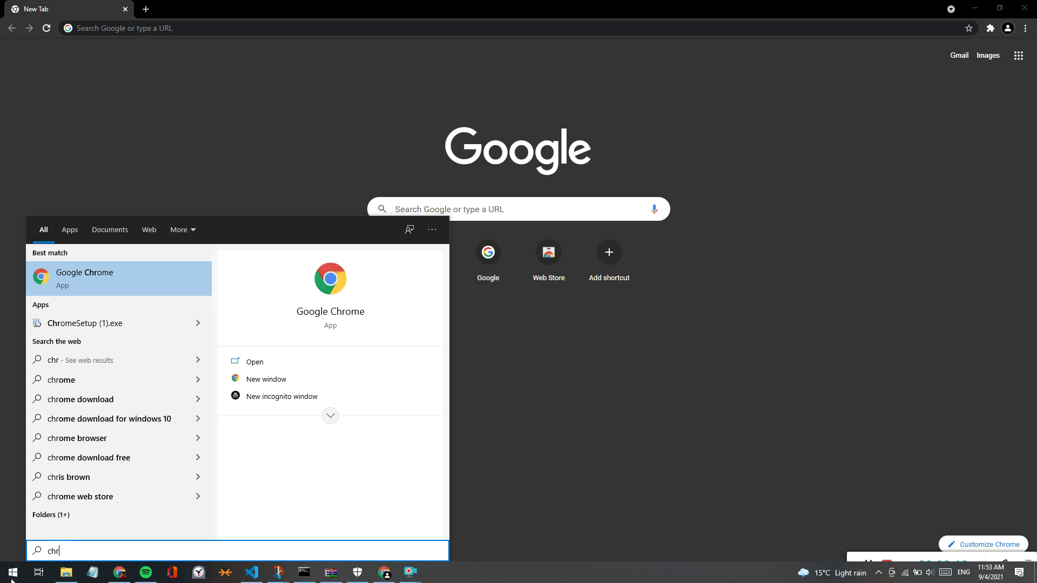
{"action": "key", "text": "BackSpace"}
{"action": "key", "text": "BackSpace"}
{"action": "key", "text": "BackSpace"}
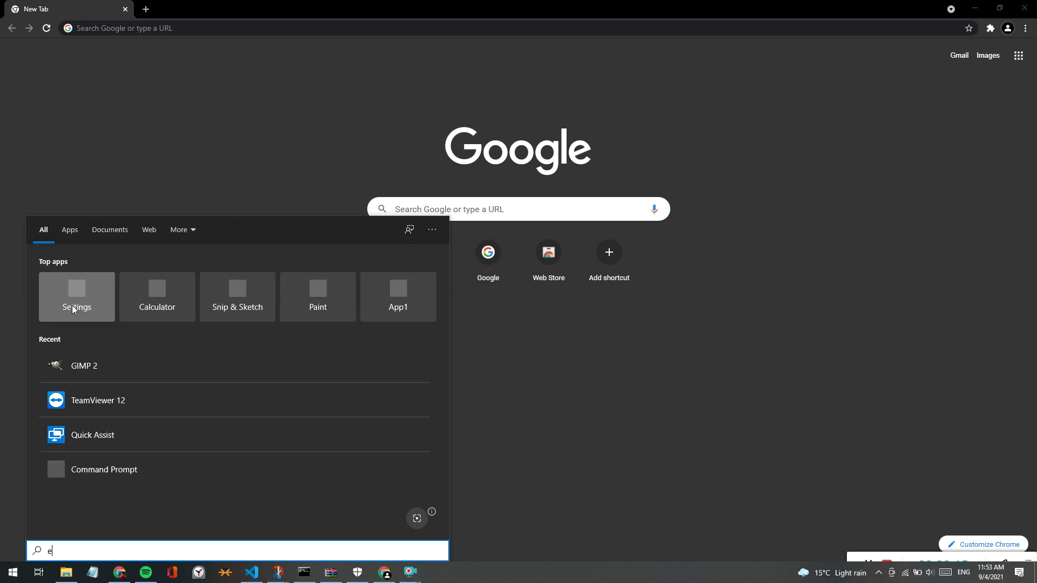
{"action": "type", "text": "edge"}
{"action": "key", "text": "BackSpace"}
{"action": "key", "text": "BackSpace"}
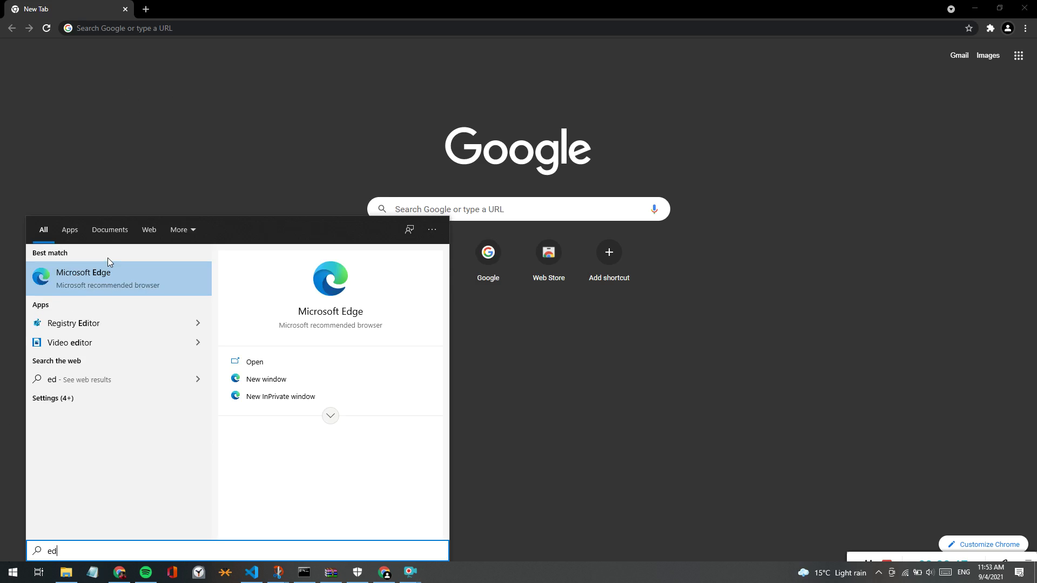
{"action": "key", "text": "BackSpace"}
{"action": "key", "text": "BackSpace"}
{"action": "type", "text": "in te"}
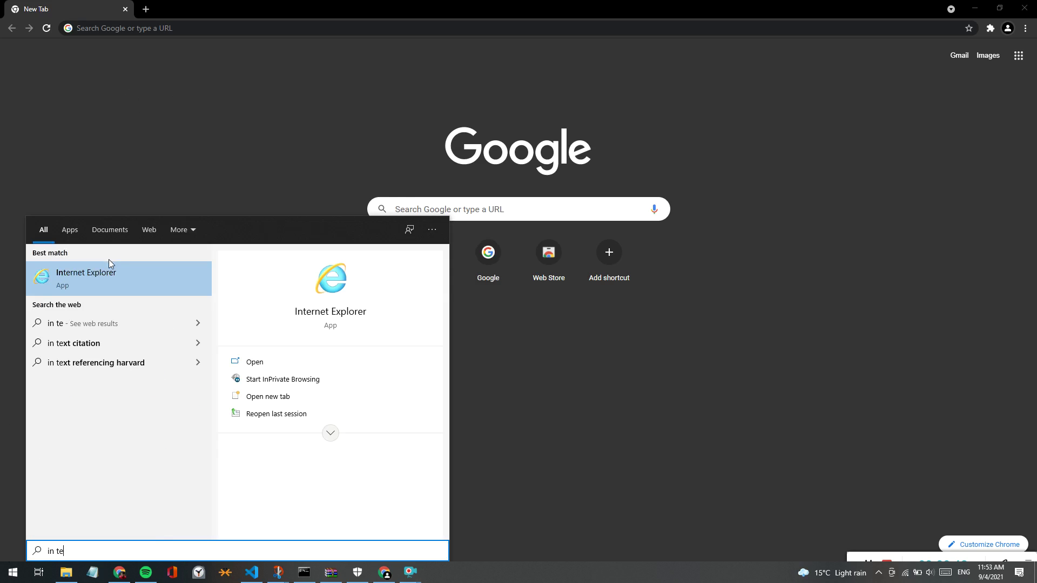
{"action": "left_click", "coordinate": [124, 167]}
{"action": "left_click", "coordinate": [184, 30]}
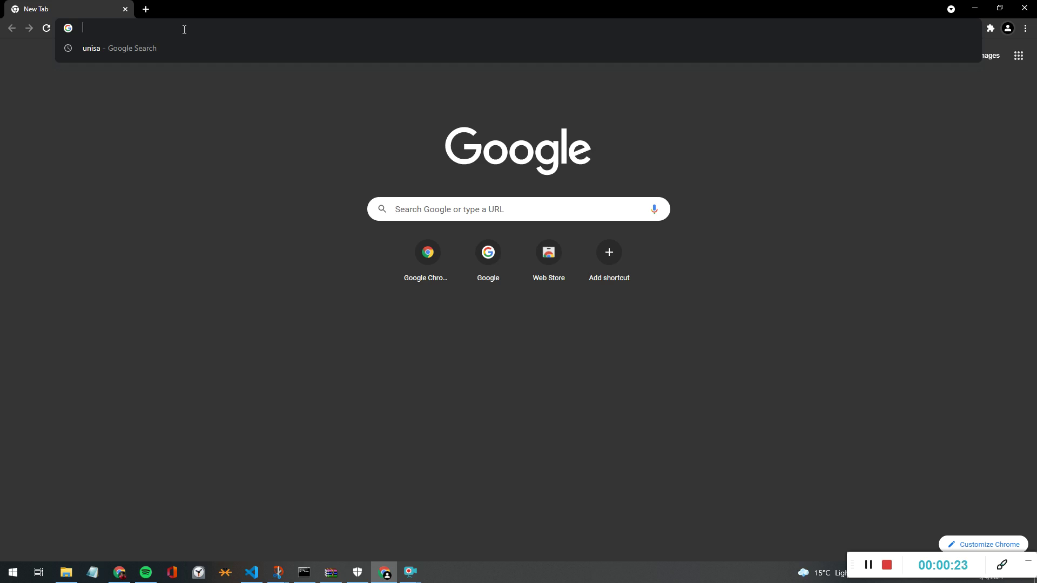
{"action": "type", "text": "google.com"}
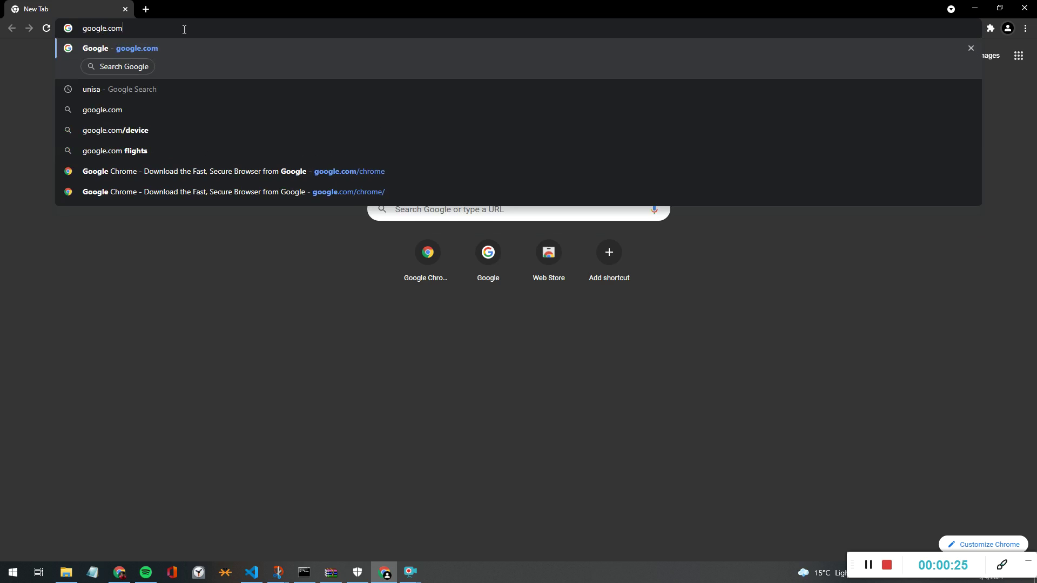
{"action": "type", "text": "/chrome/fast-and-secure/"}
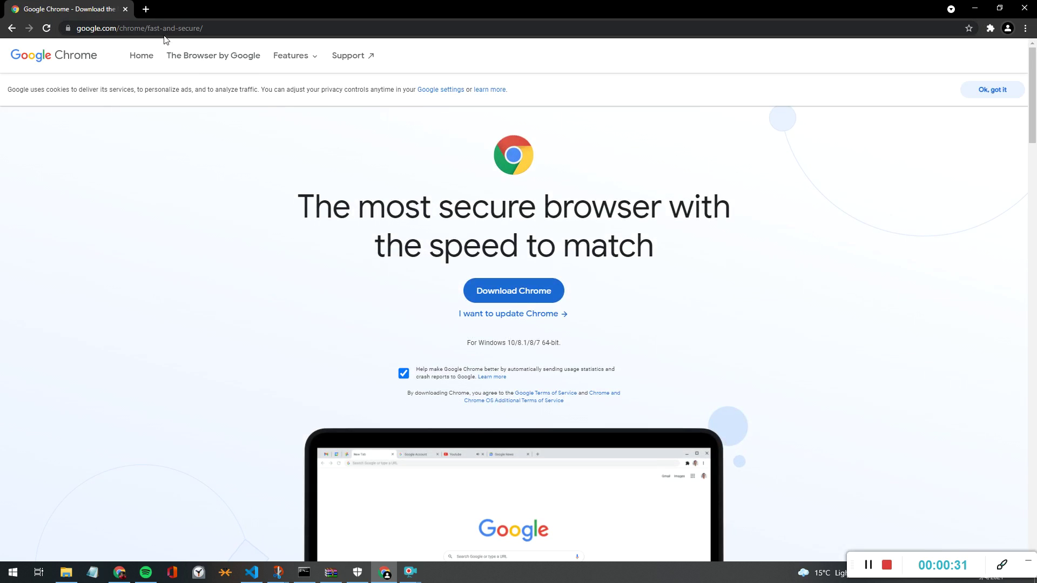
{"action": "left_click", "coordinate": [147, 9]}
{"action": "left_click", "coordinate": [125, 8]}
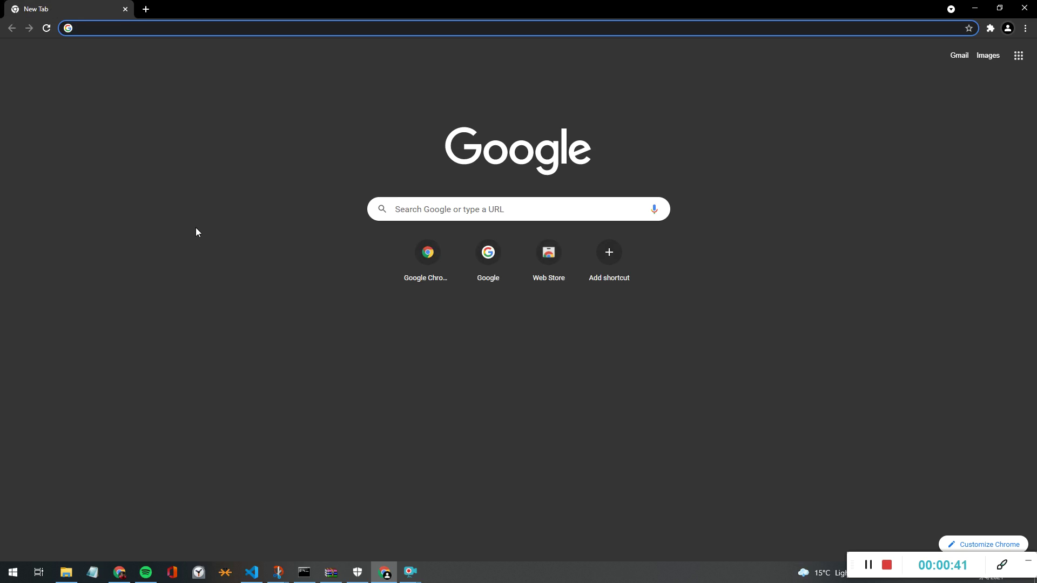
{"action": "type", "text": "google.com"}
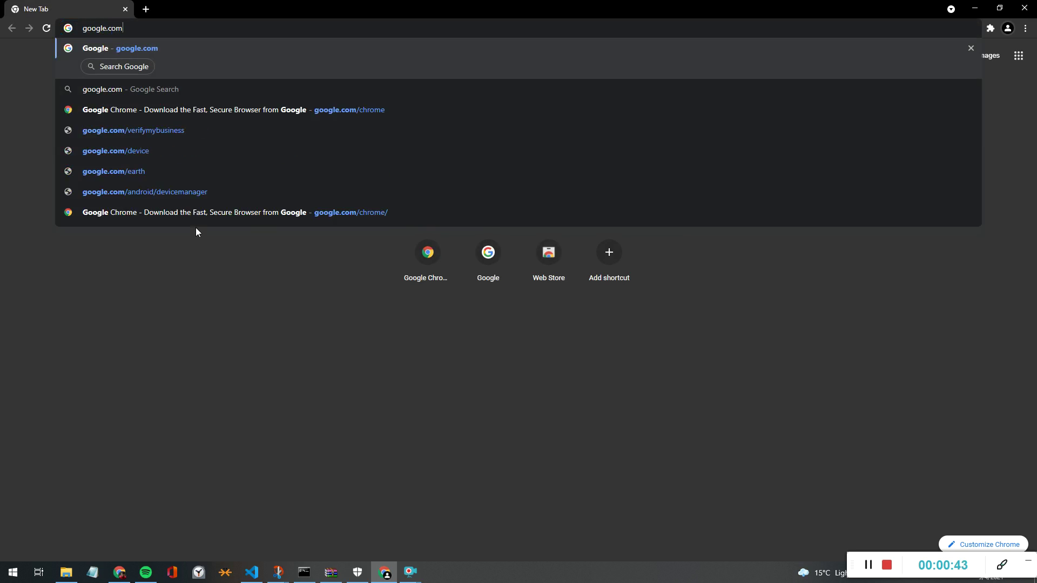
Search google.com for 'unisa' and open myUnisa from the Unisa online result.
{"action": "key", "text": "Return"}
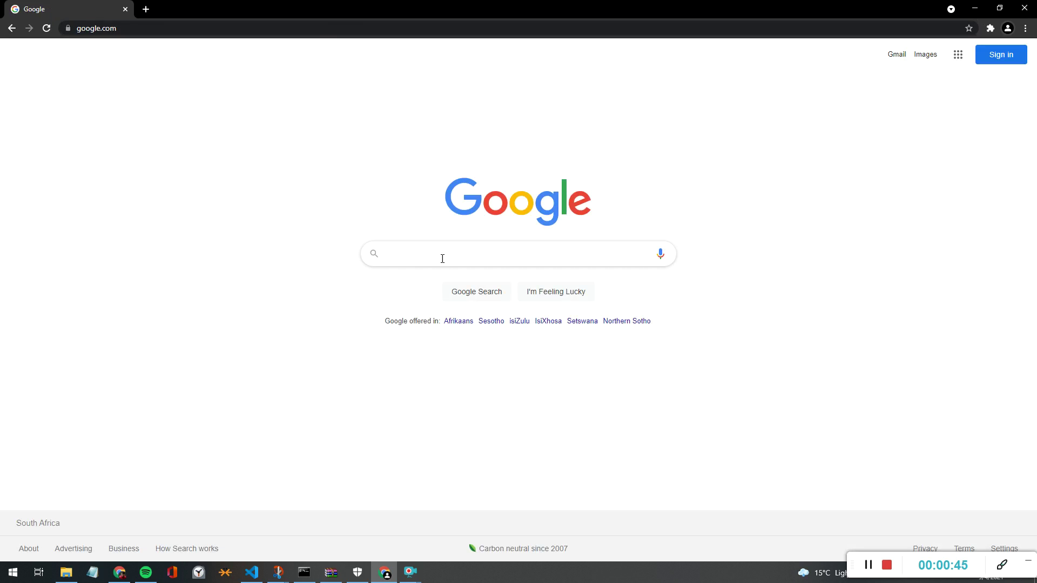
{"action": "left_click", "coordinate": [437, 256]}
{"action": "type", "text": "unisa"}
{"action": "key", "text": "Return"}
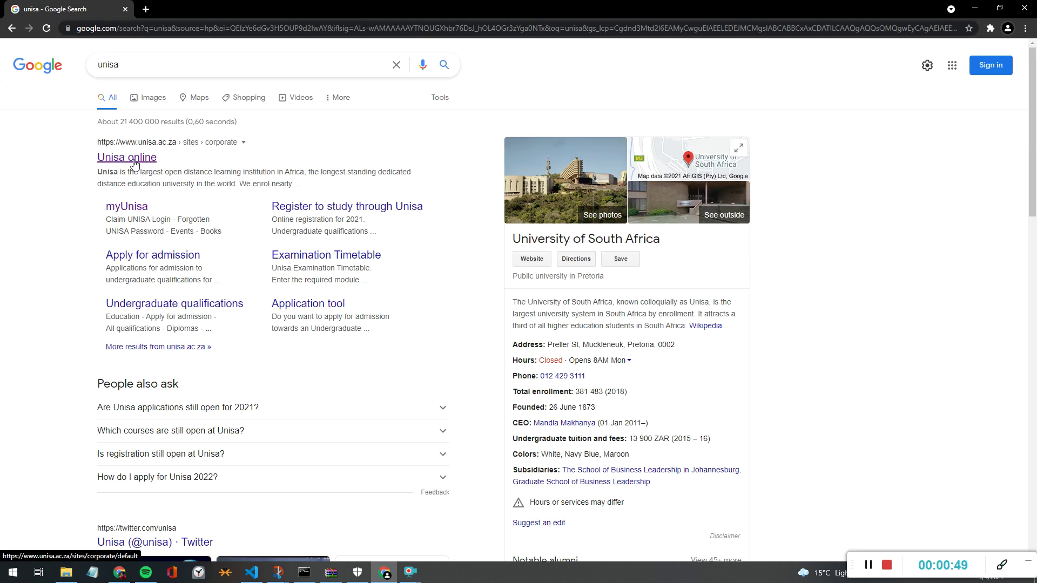
{"action": "left_click", "coordinate": [134, 163]}
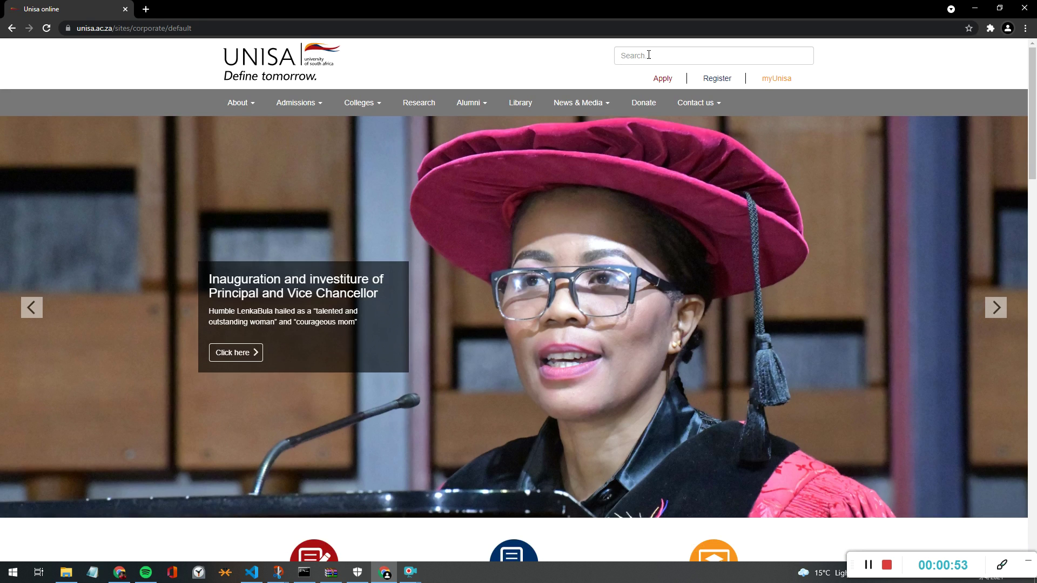
{"action": "left_click", "coordinate": [766, 84]}
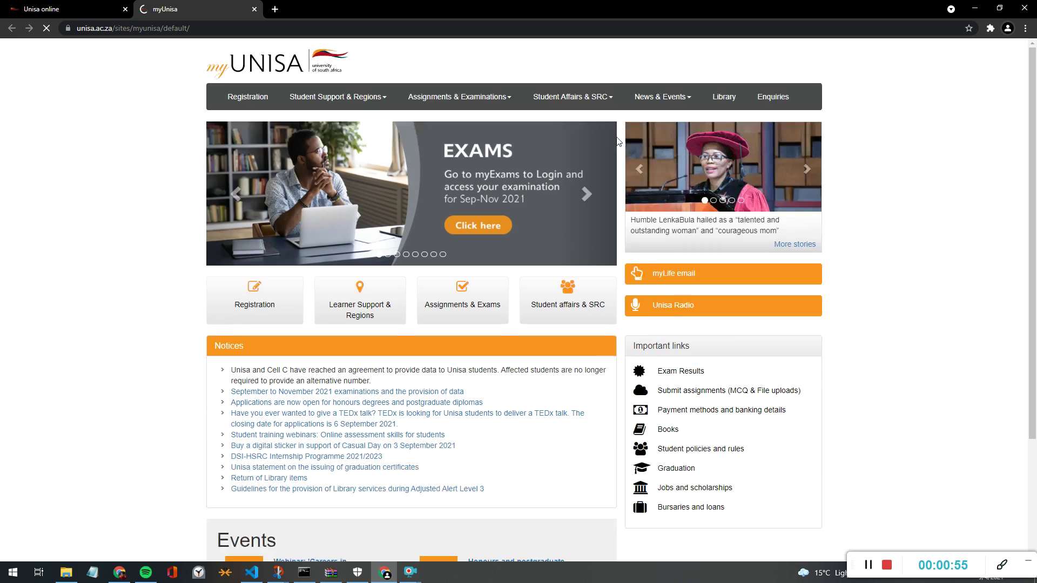
Log in to myUnisa with the student number and password, then follow the myLife email link.
{"action": "left_click", "coordinate": [611, 54]}
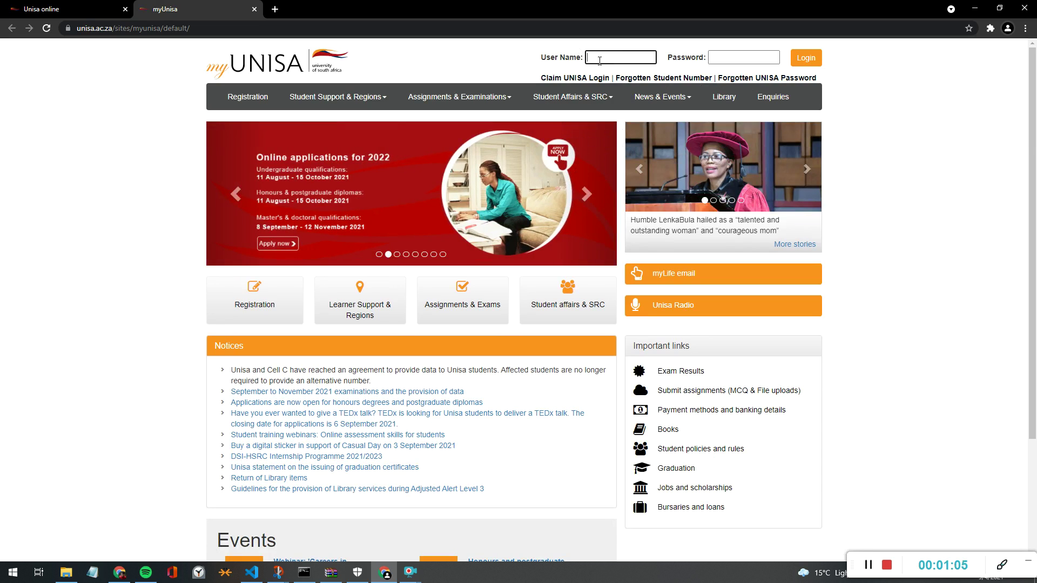
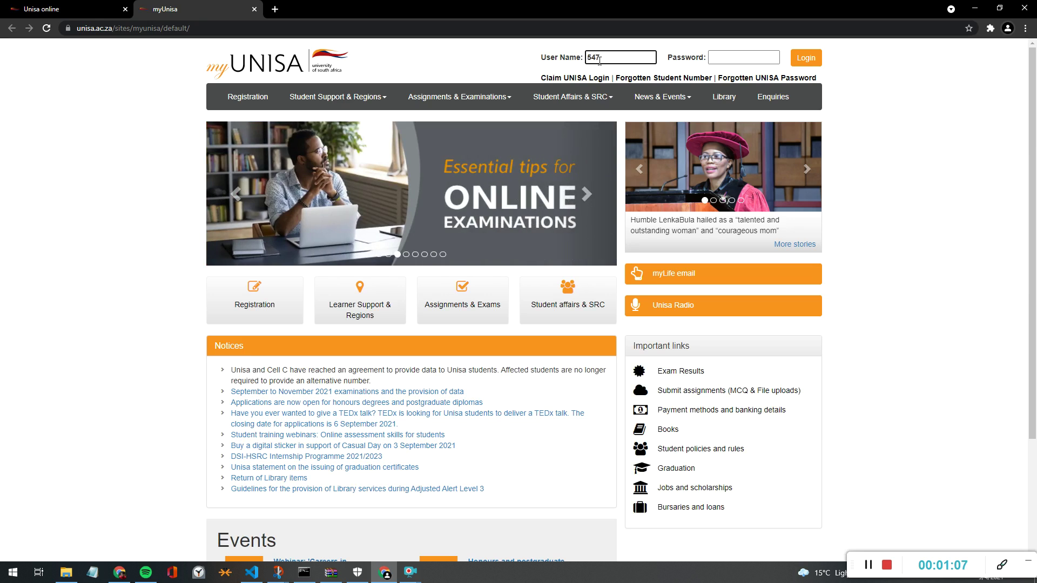
{"action": "key", "text": "Tab"}
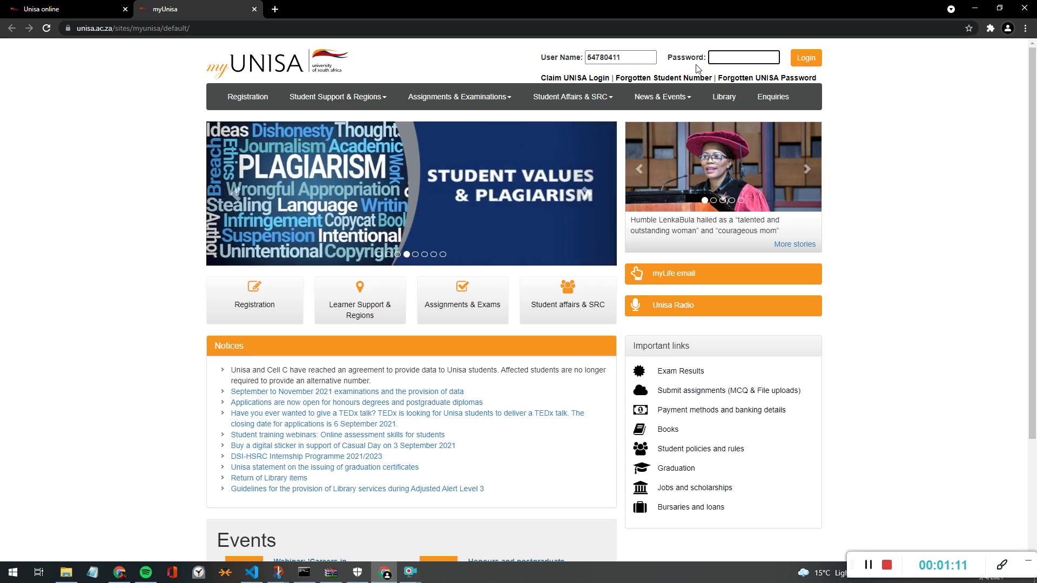
{"action": "key", "text": "Return"}
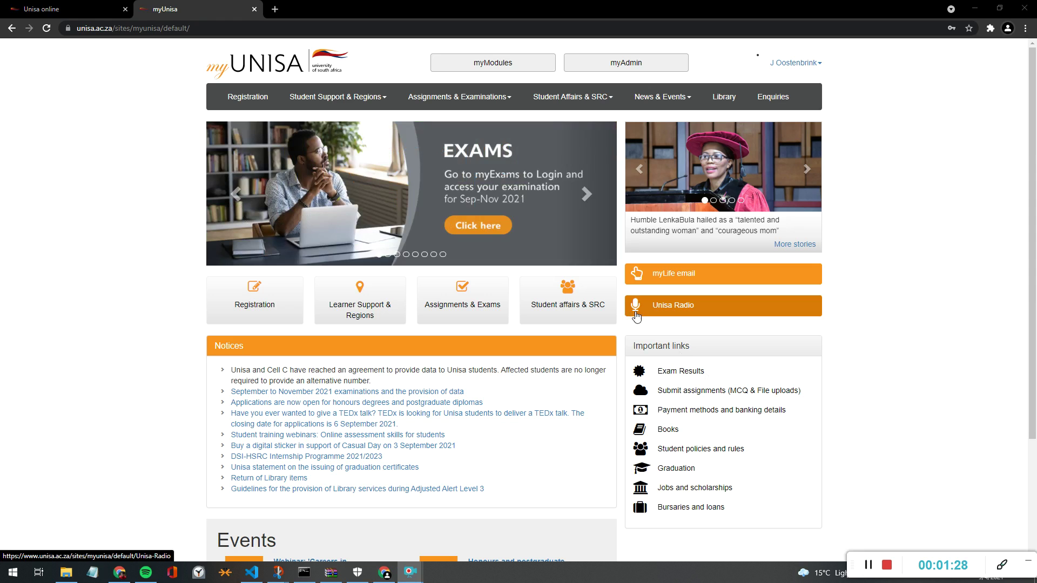
{"action": "left_click", "coordinate": [659, 281]}
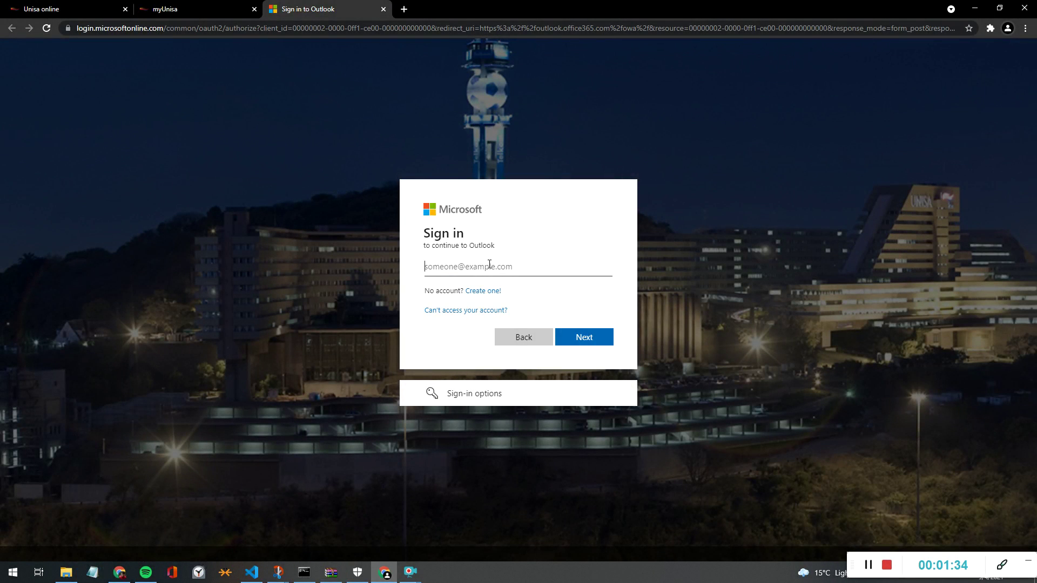
{"action": "double_click", "coordinate": [462, 267]}
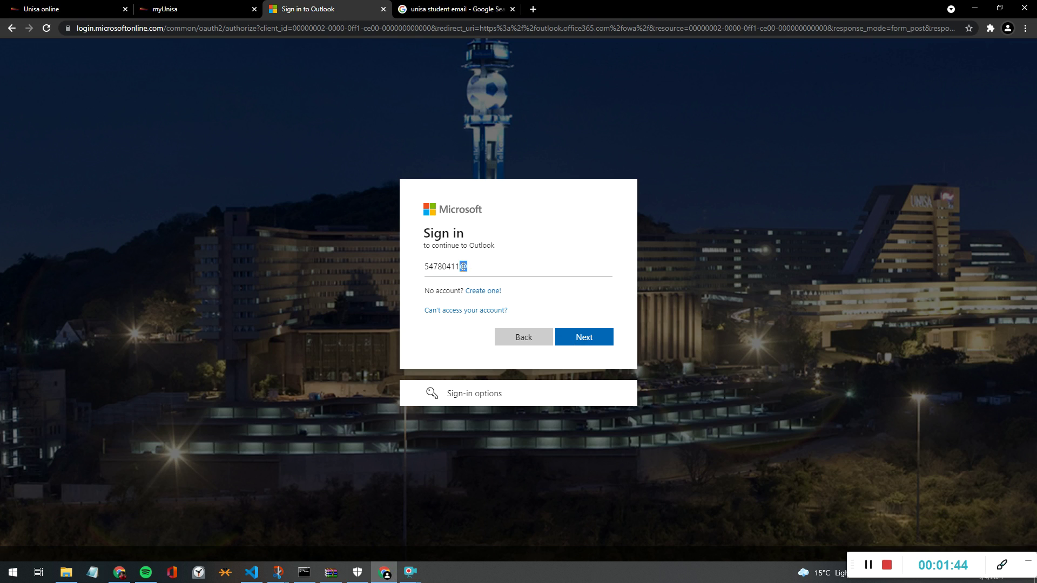
{"action": "type", "text": "@mylife.unisa.ac.za"}
{"action": "left_click", "coordinate": [585, 341]}
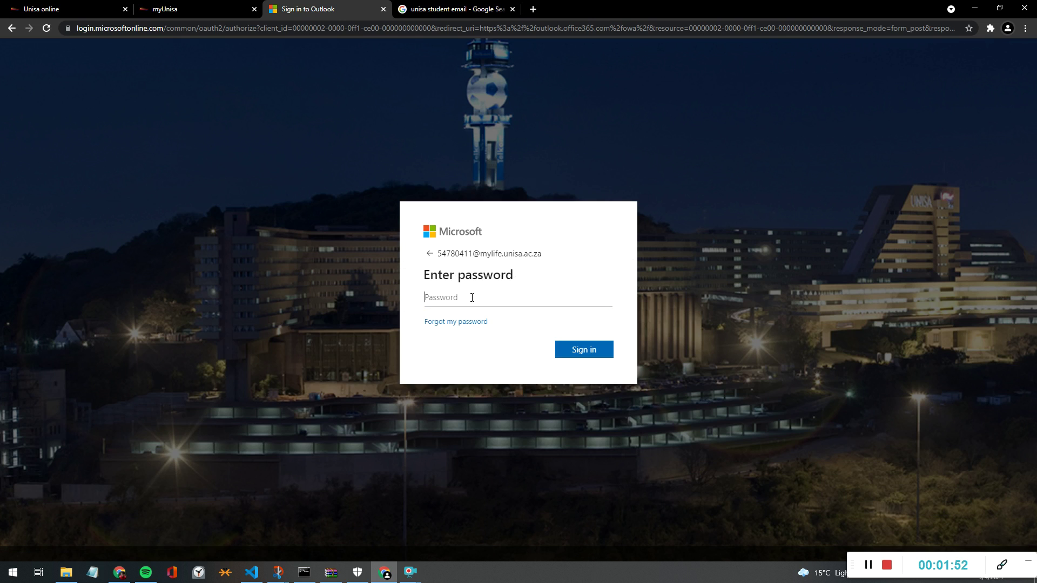
{"action": "type", "text": "•••••"}
Submit the password, save it in Chrome, and answer Yes to 'Stay signed in?'.
{"action": "key", "text": "Return"}
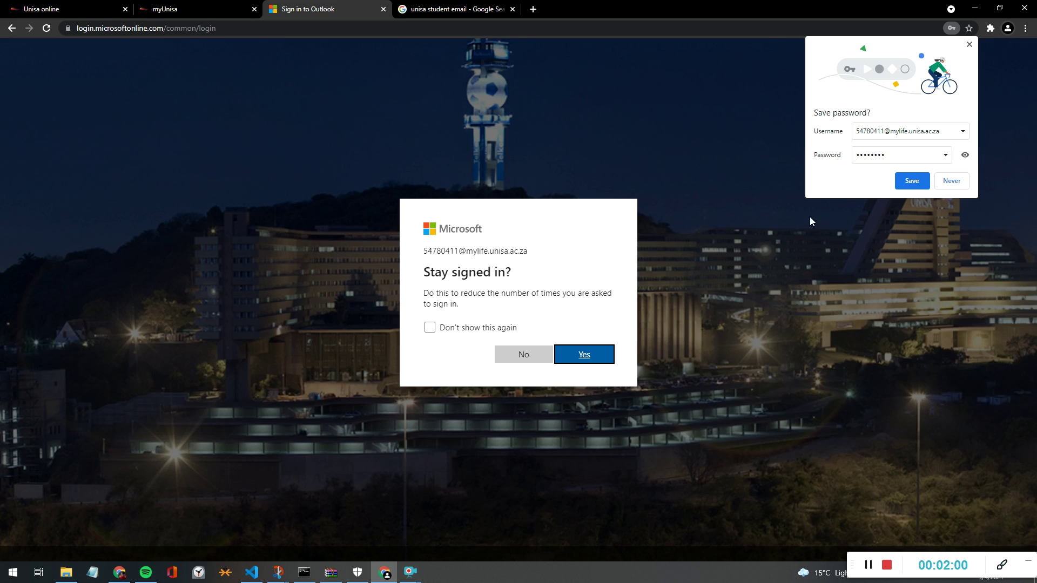
{"action": "left_click", "coordinate": [910, 180]}
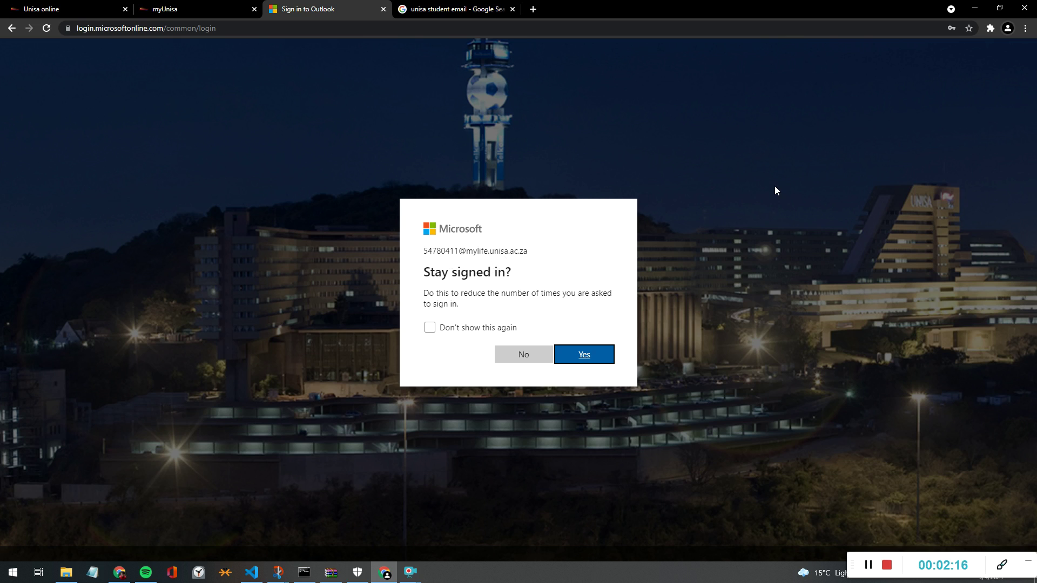
{"action": "left_click", "coordinate": [584, 358]}
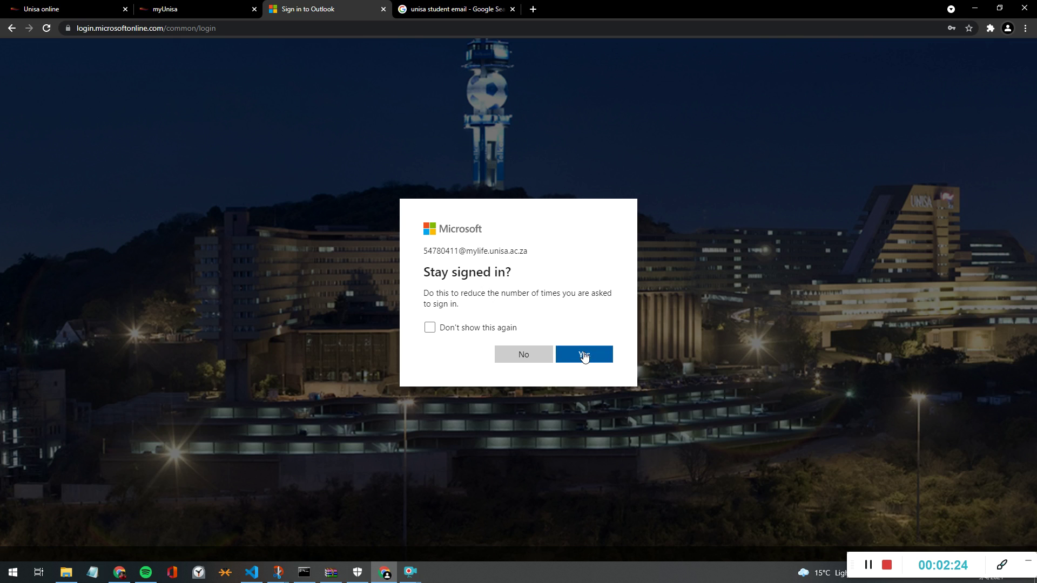